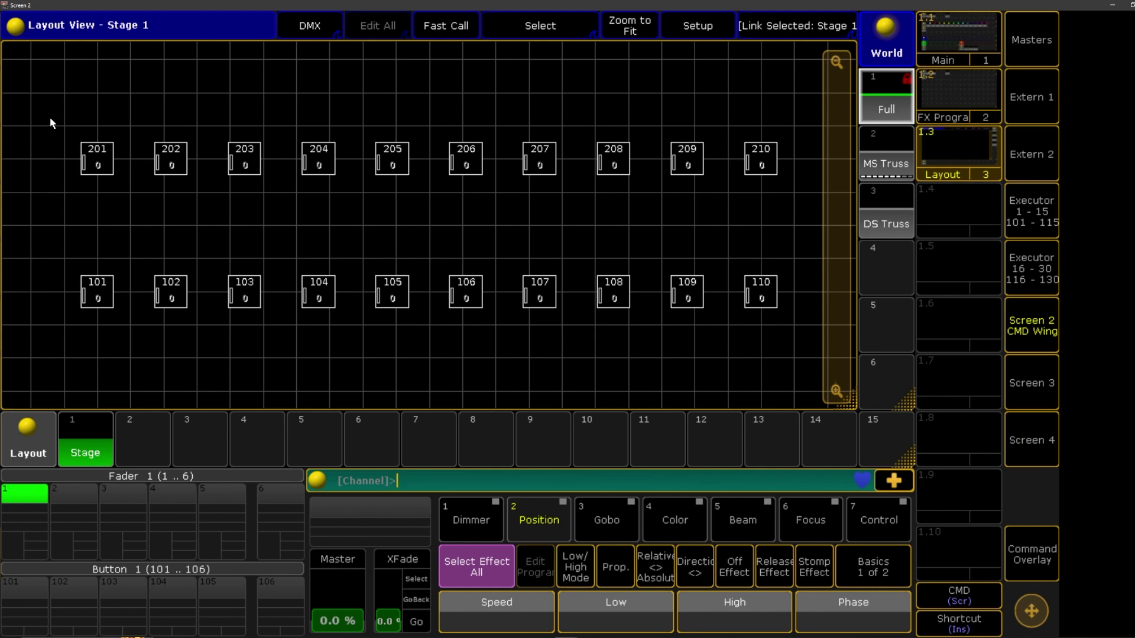
Marquee-select top-row fixtures 201–210 left to right, then click empty grid to deselect them.
left_click_drag(33, 110, 680, 109)
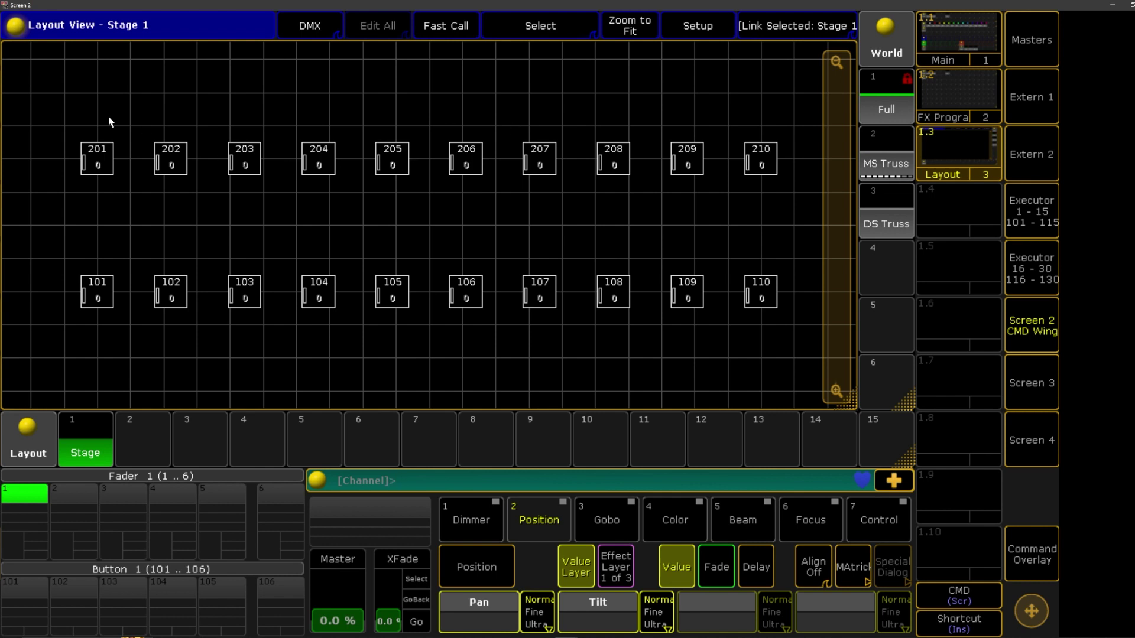
left_click_drag(61, 128, 806, 193)
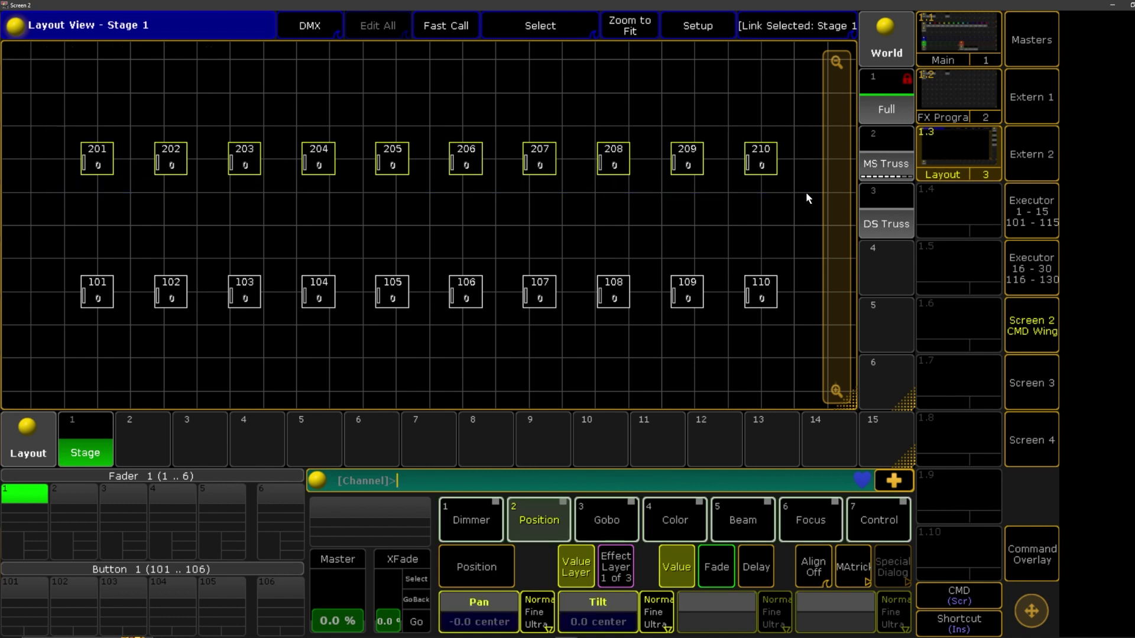
left_click(707, 196)
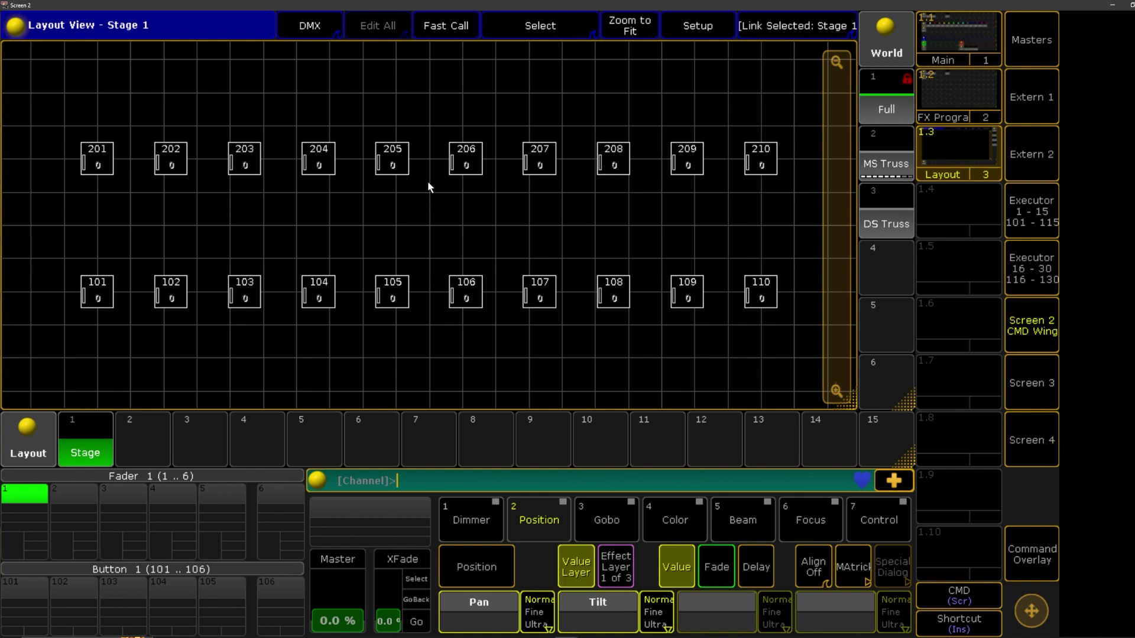
Select fixtures 201–205 leftward, add row 101–110, then add 206–210 right to left.
left_click_drag(430, 125, 433, 400)
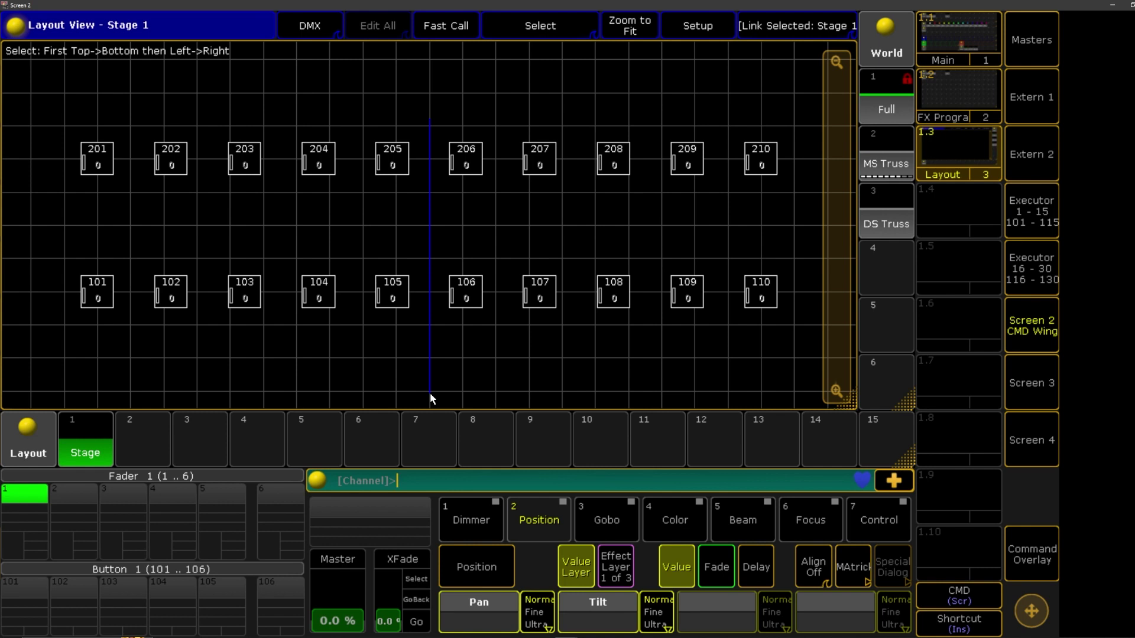
left_click_drag(430, 395, 430, 393)
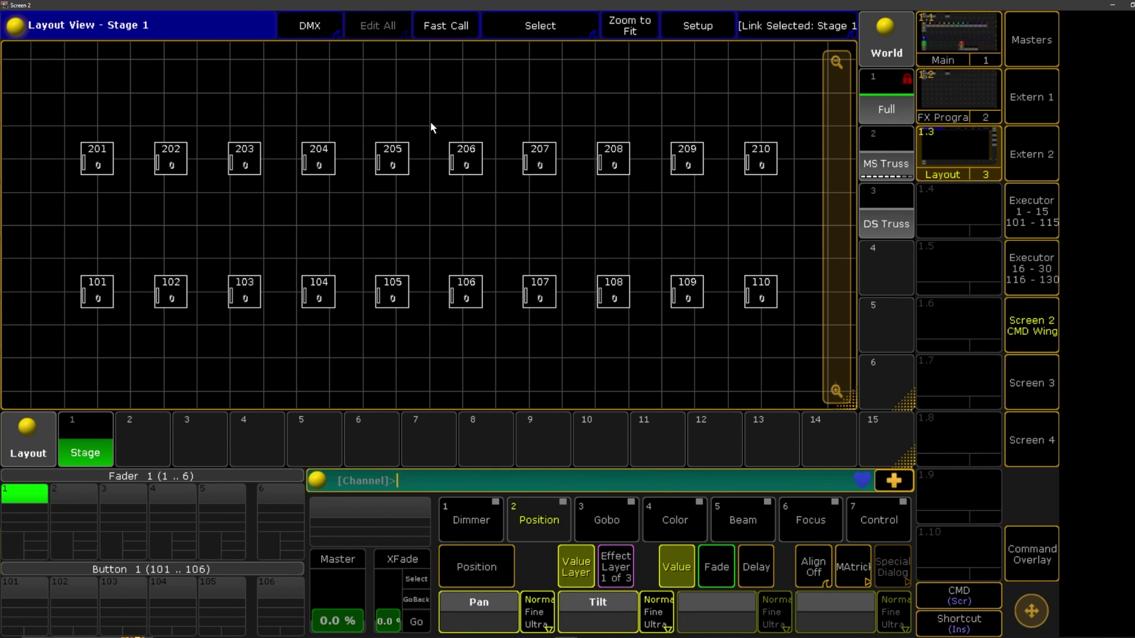
left_click_drag(433, 116, 52, 206)
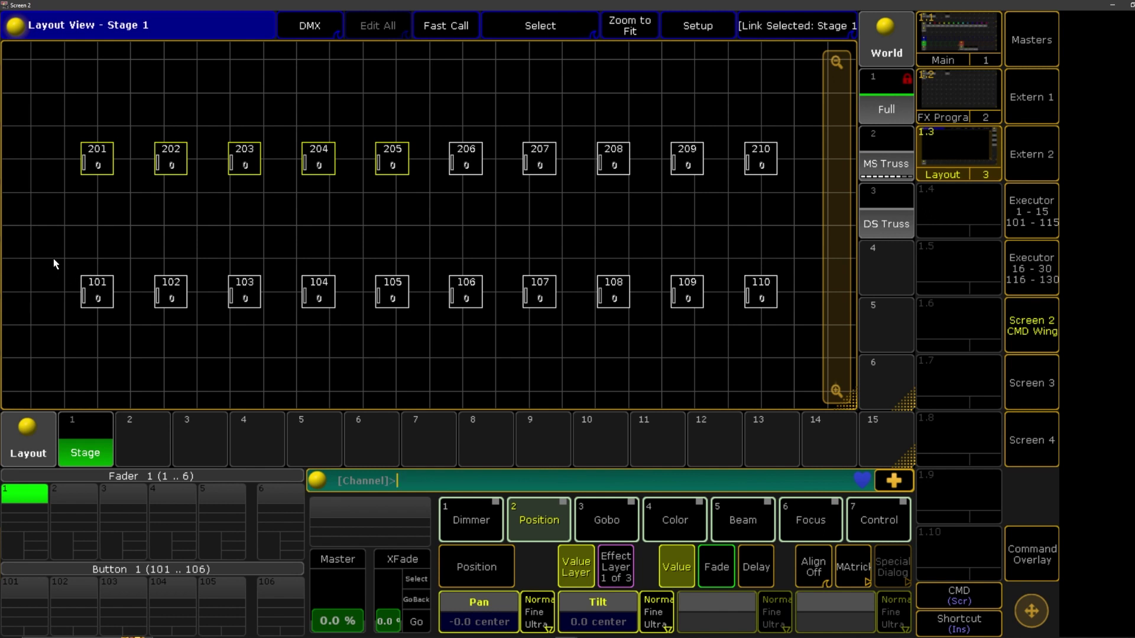
left_click_drag(55, 259, 800, 325)
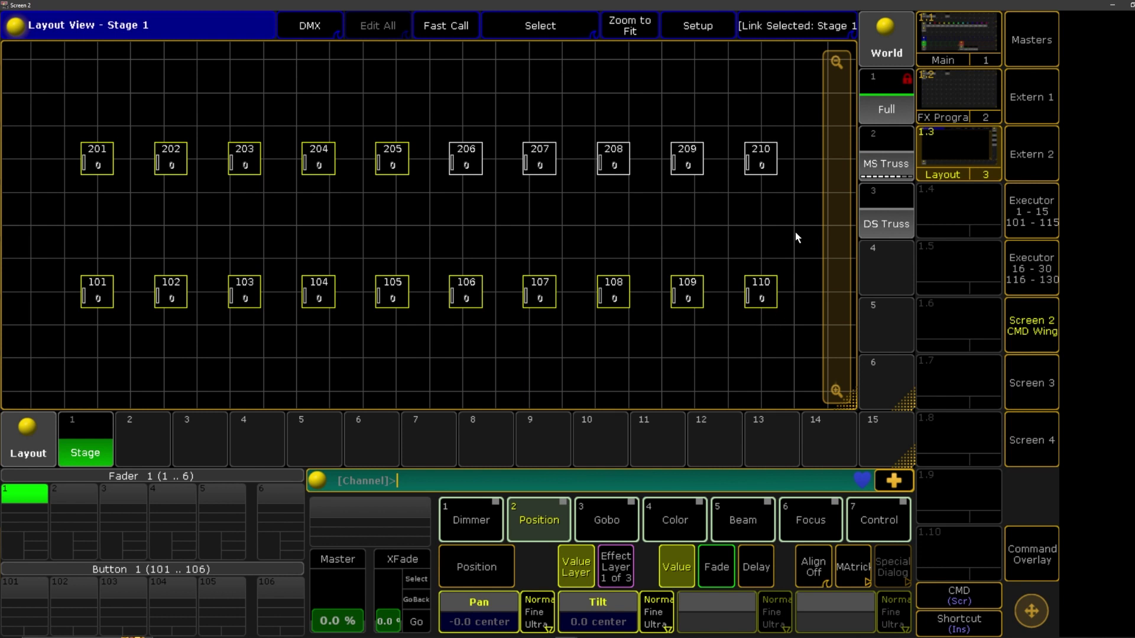
left_click_drag(794, 121, 438, 196)
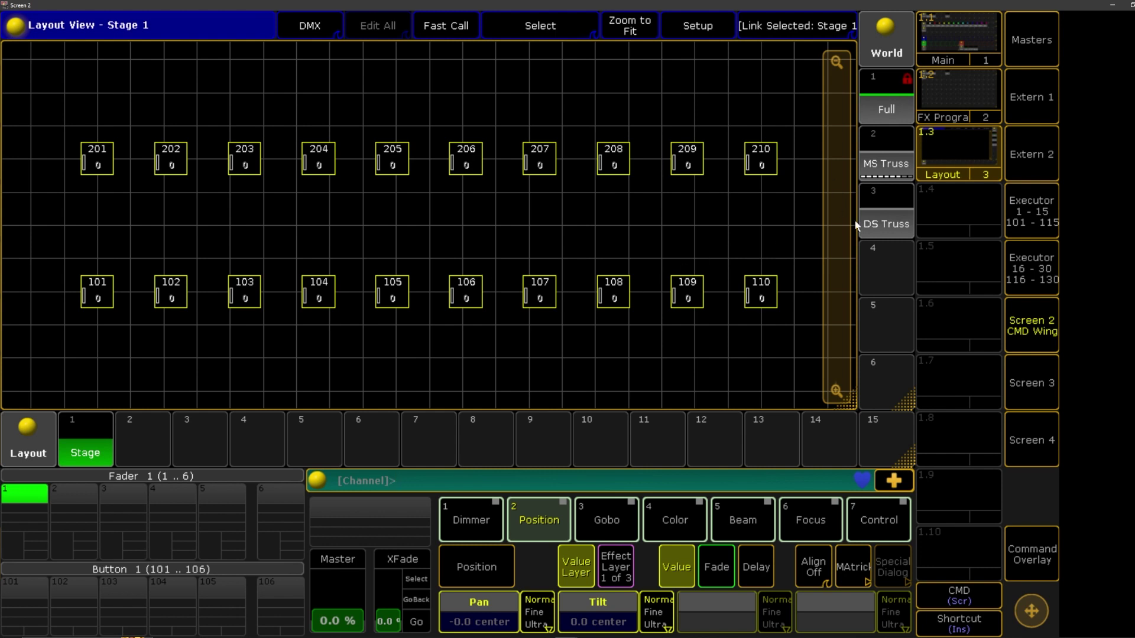
Store the selected fixtures as group 8 in the group pool.
left_click(947, 51)
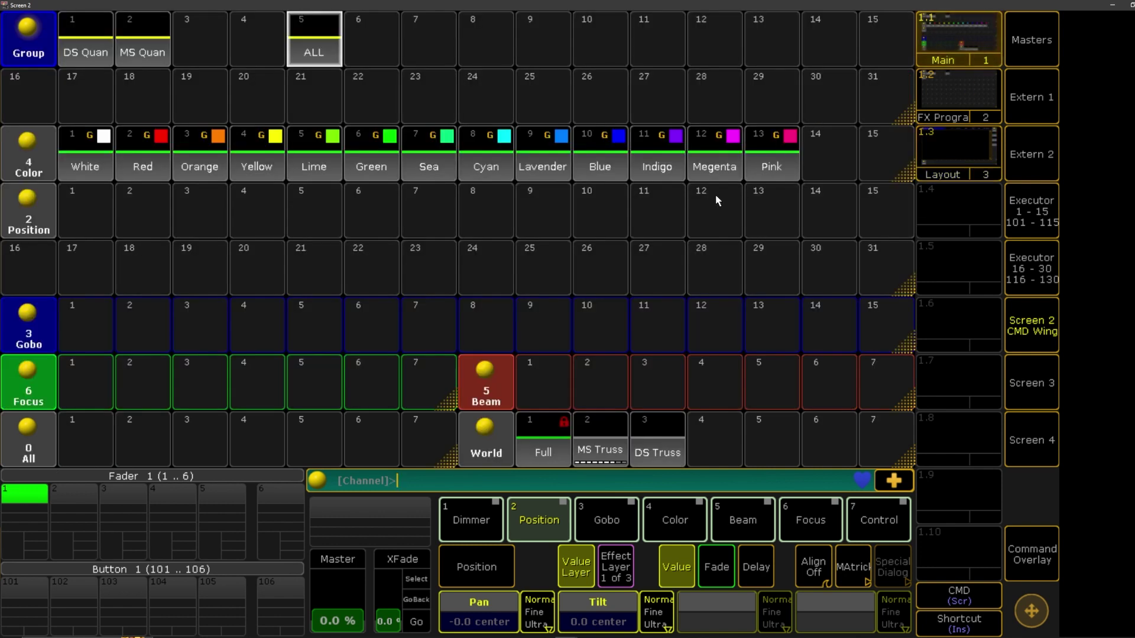
left_click(1029, 544)
left_click(606, 609)
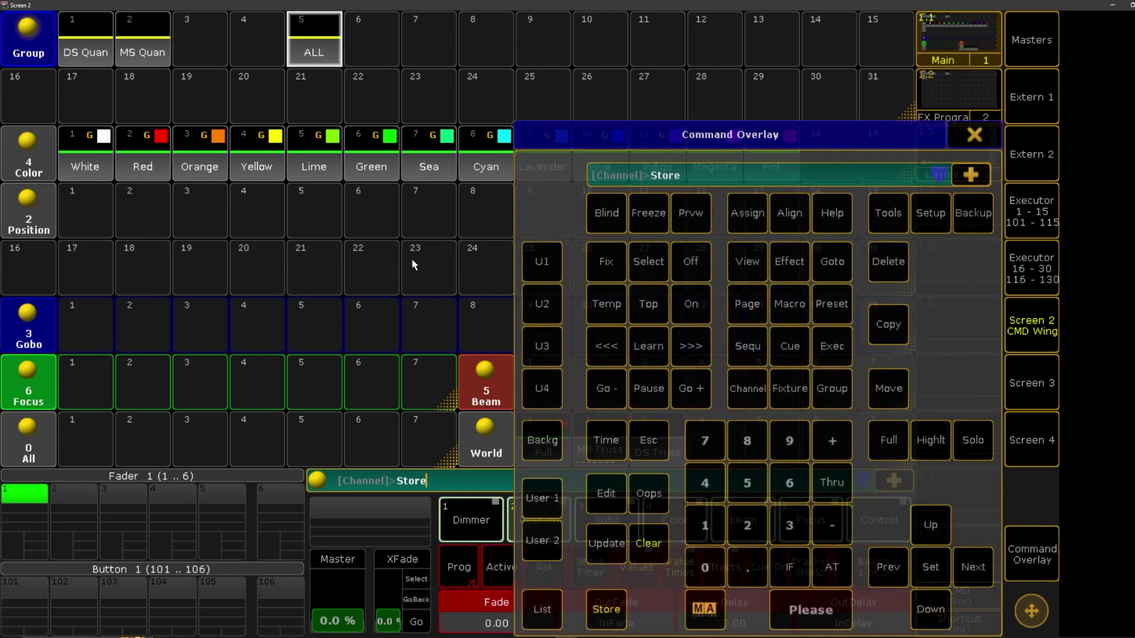
left_click(482, 31)
left_click(975, 134)
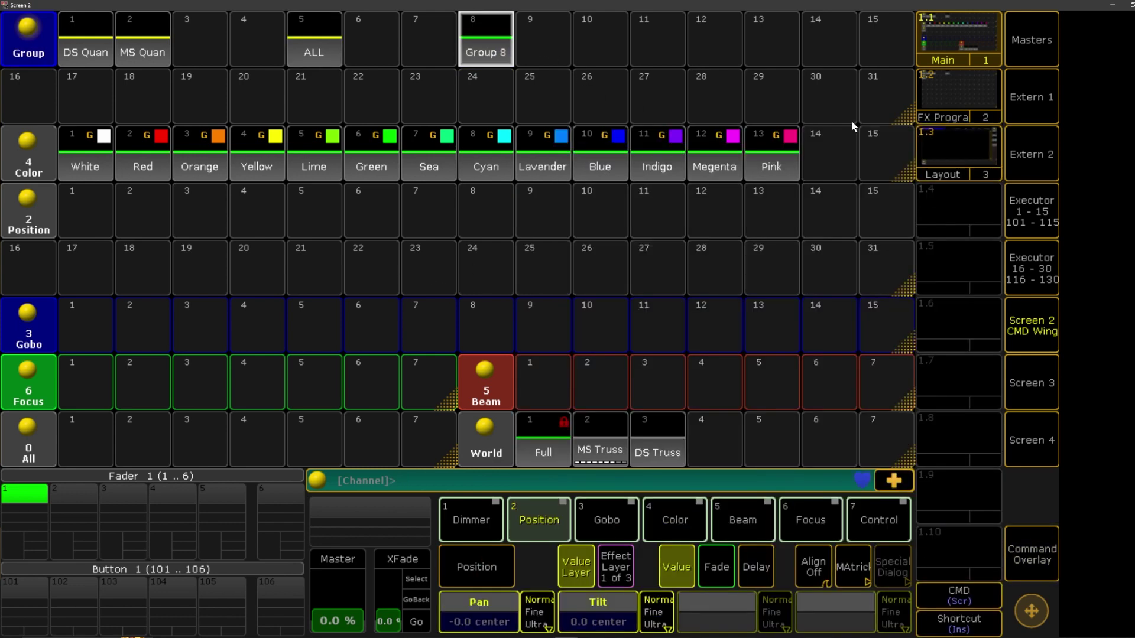
Label group 8 'Semi ALL' and clear the fixture selection.
left_click(502, 53)
type("Semi ")
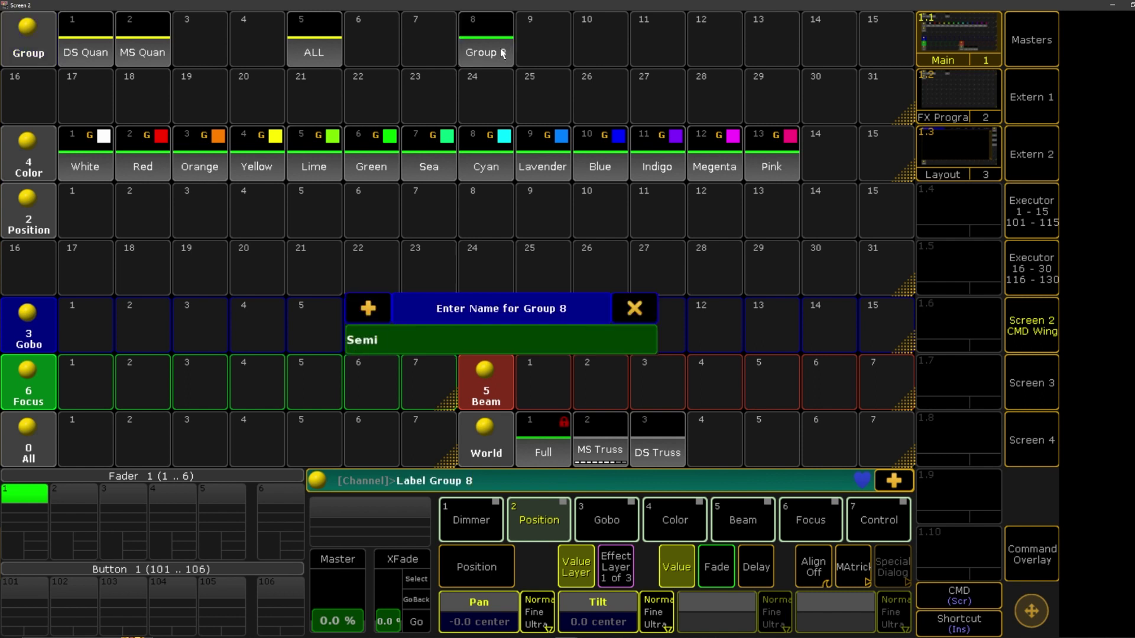
type("ALL")
key("Return")
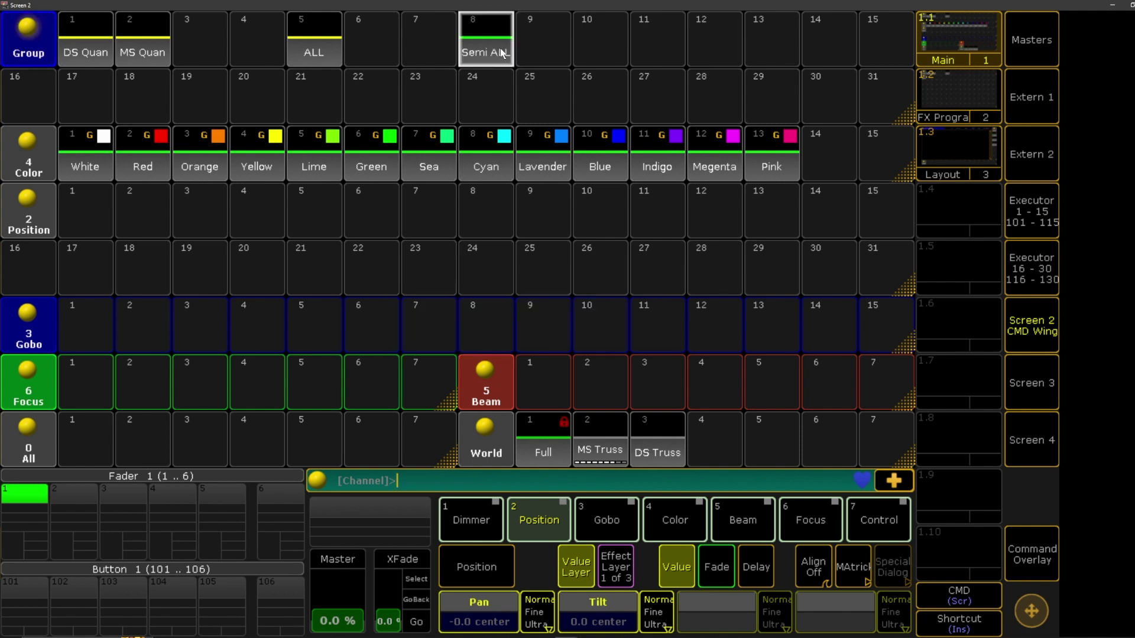
key("BackSpace")
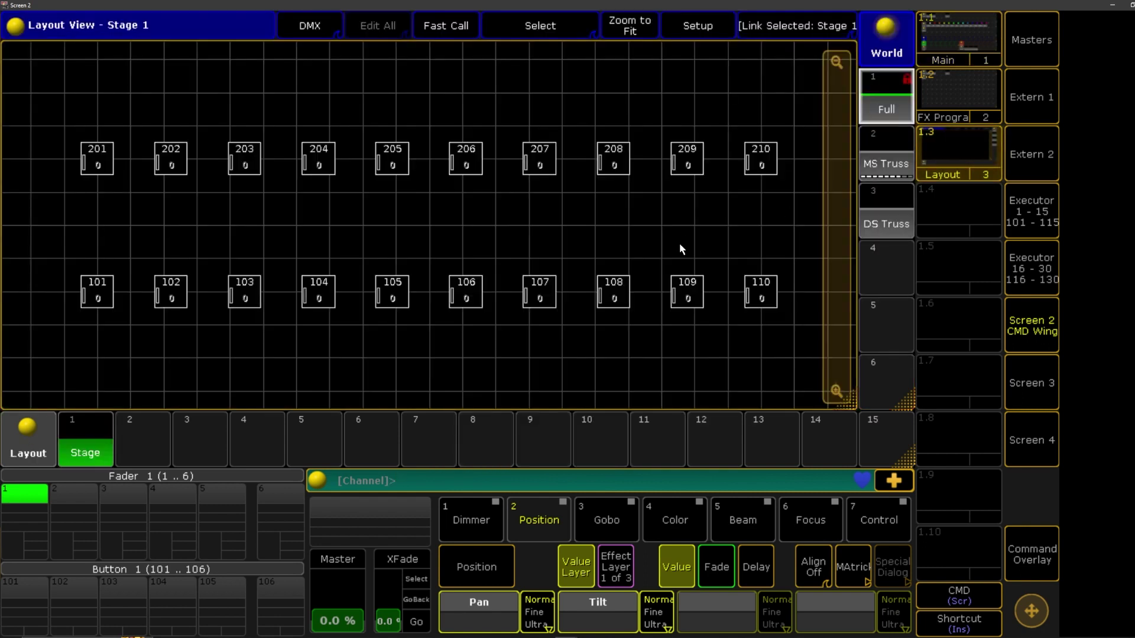
On the Stage 1 layout, select fixtures 101–110, then clear that selection.
left_click(947, 154)
left_click_drag(88, 326, 804, 325)
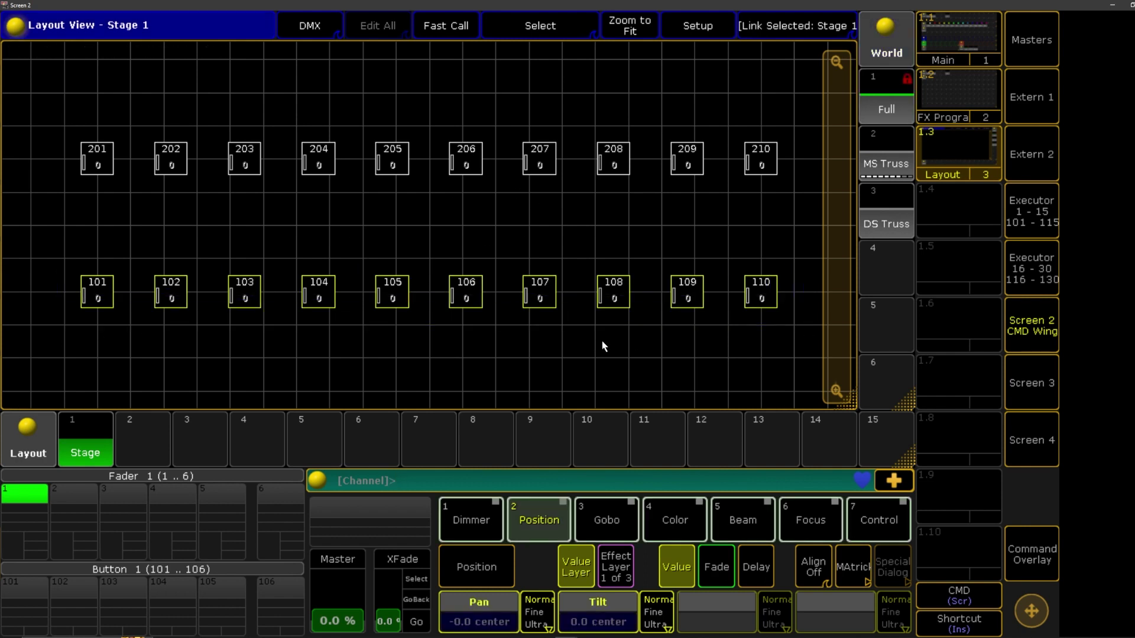
left_click(644, 344)
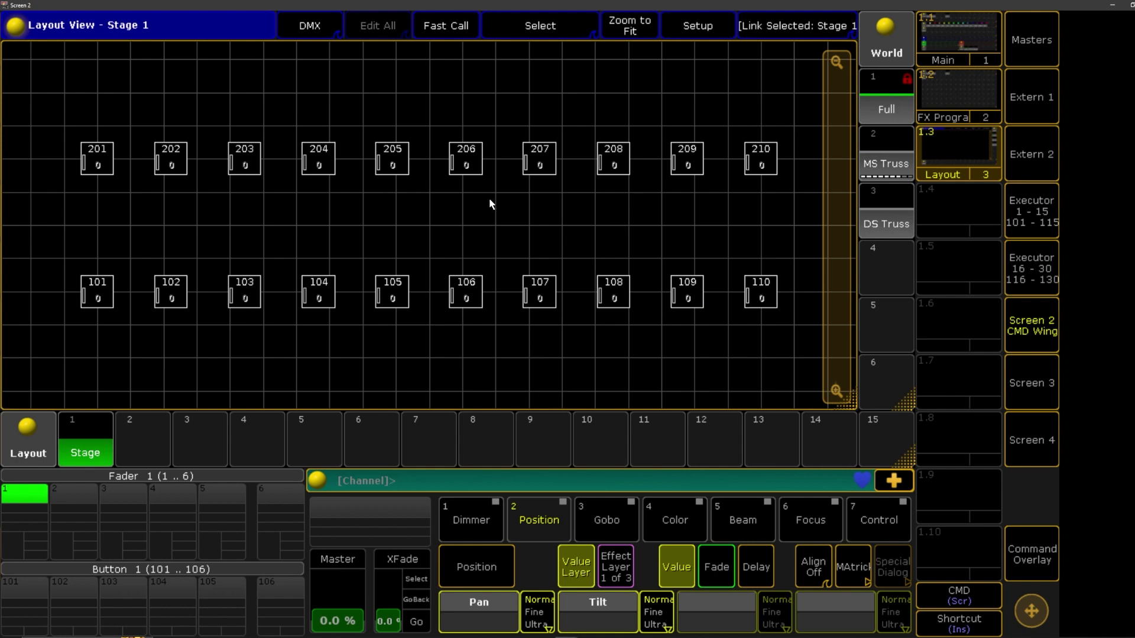
Select fixtures 201–205 working leftward from 206, then add fixtures 101–105.
left_click_drag(430, 137, 432, 371)
left_click_drag(39, 115, 424, 216)
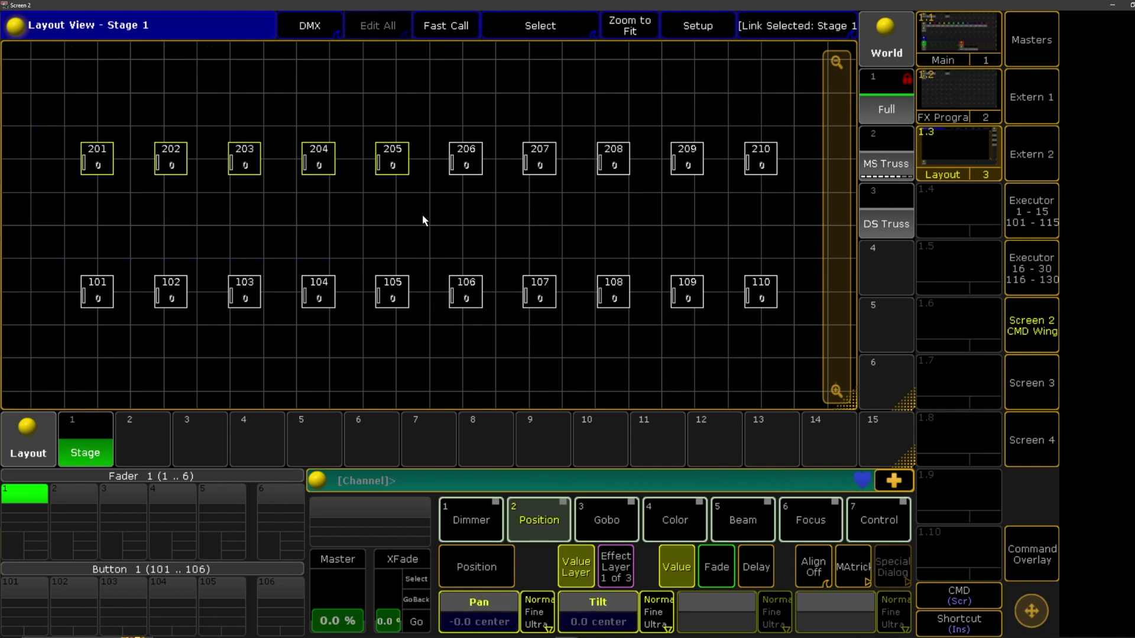
key("Escape")
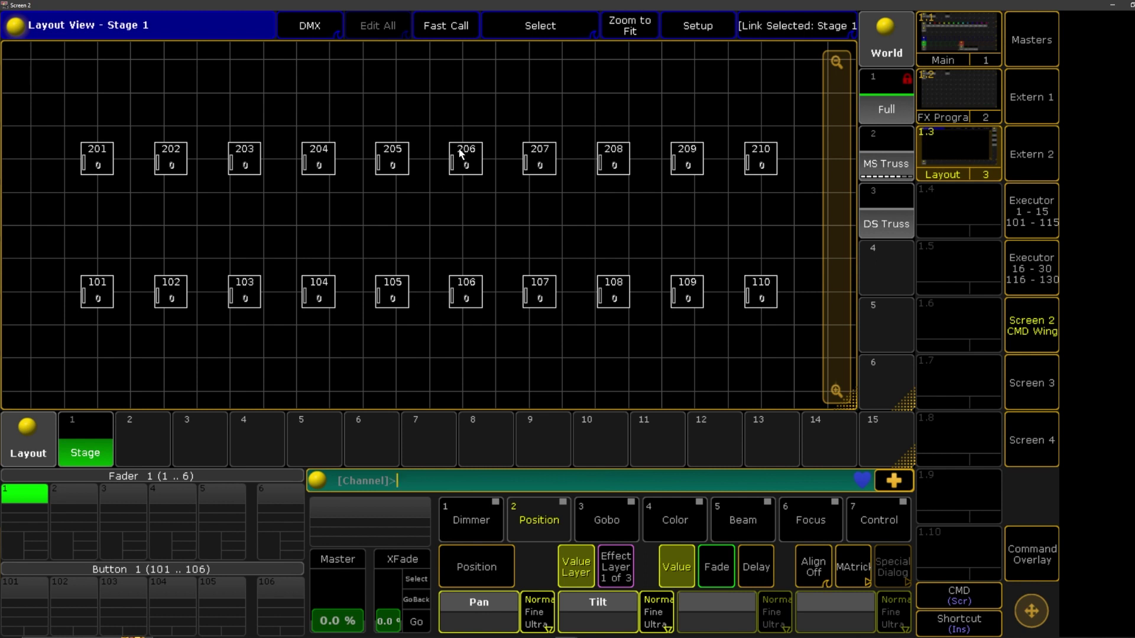
left_click_drag(434, 120, 53, 190)
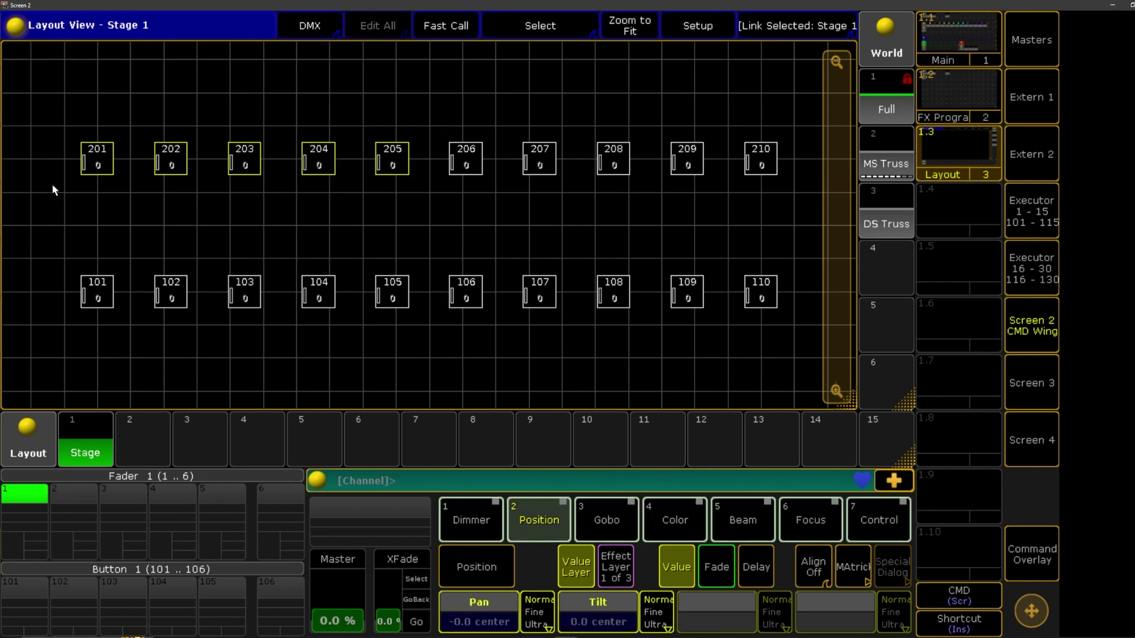
left_click_drag(51, 262, 428, 332)
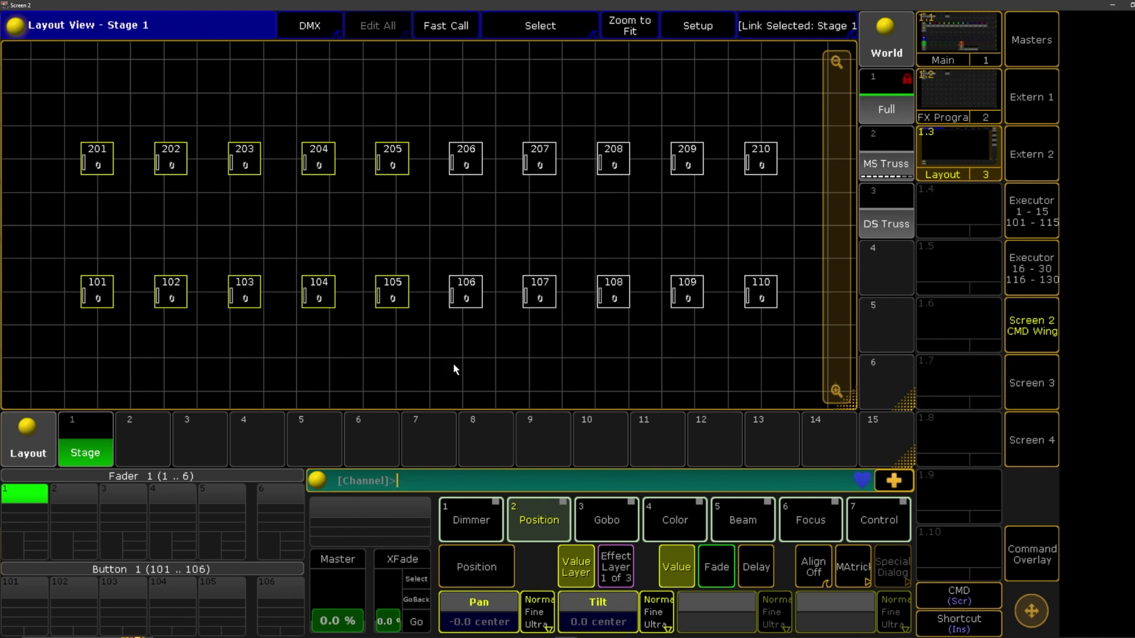
Select fixtures 101–110 left to right, add 207–210 right to left, then deselect all.
left_click_drag(48, 258, 135, 302)
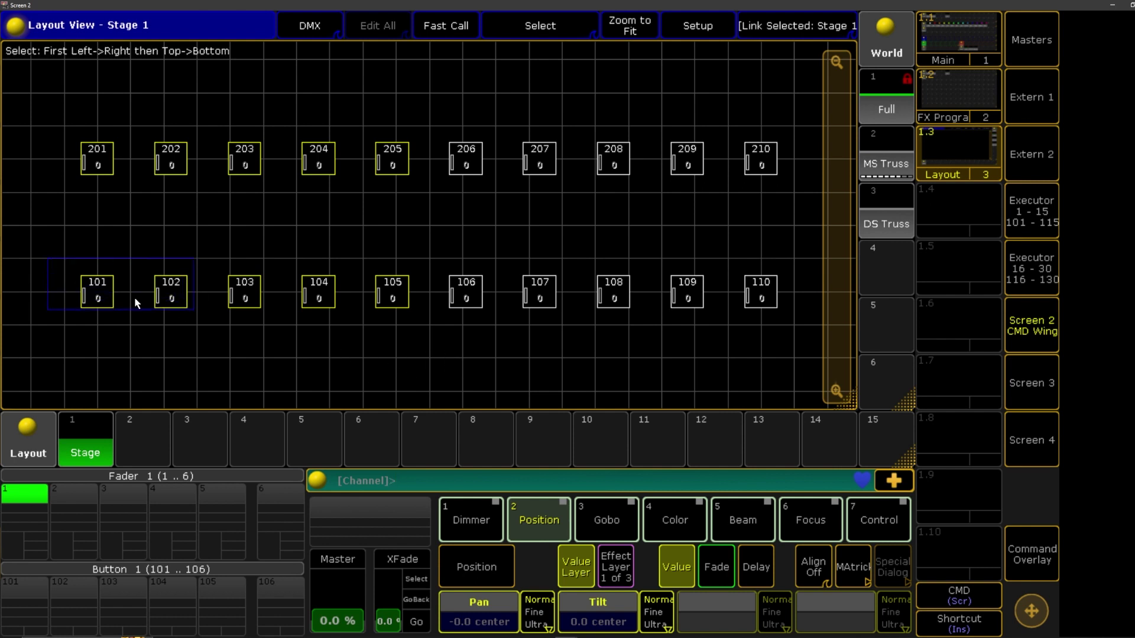
left_click_drag(80, 272, 800, 329)
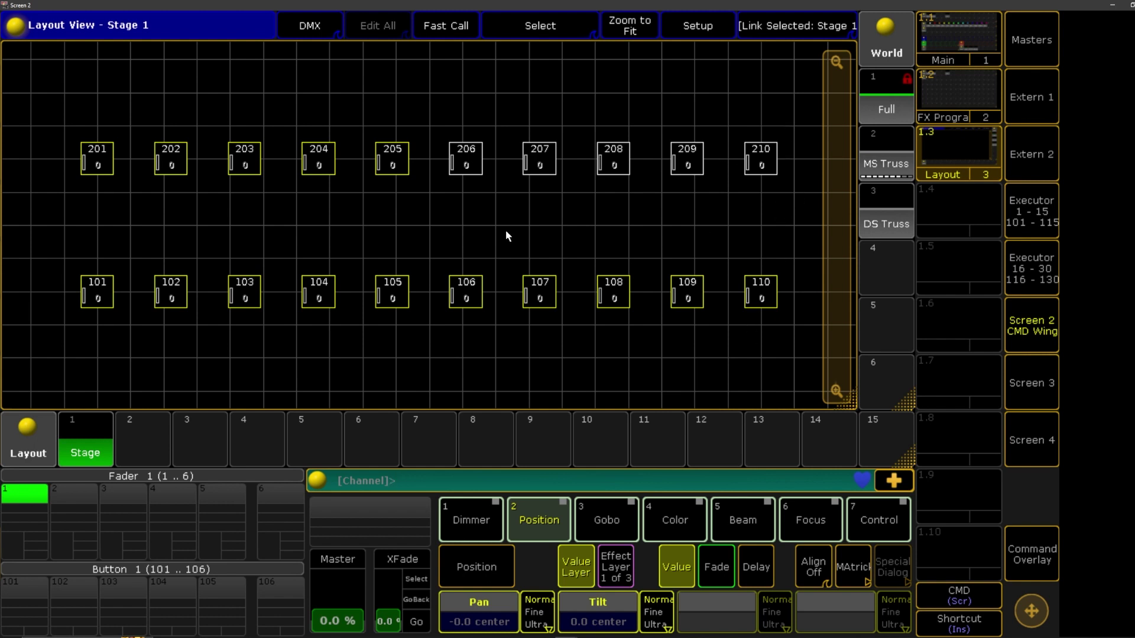
left_click_drag(803, 119, 438, 197)
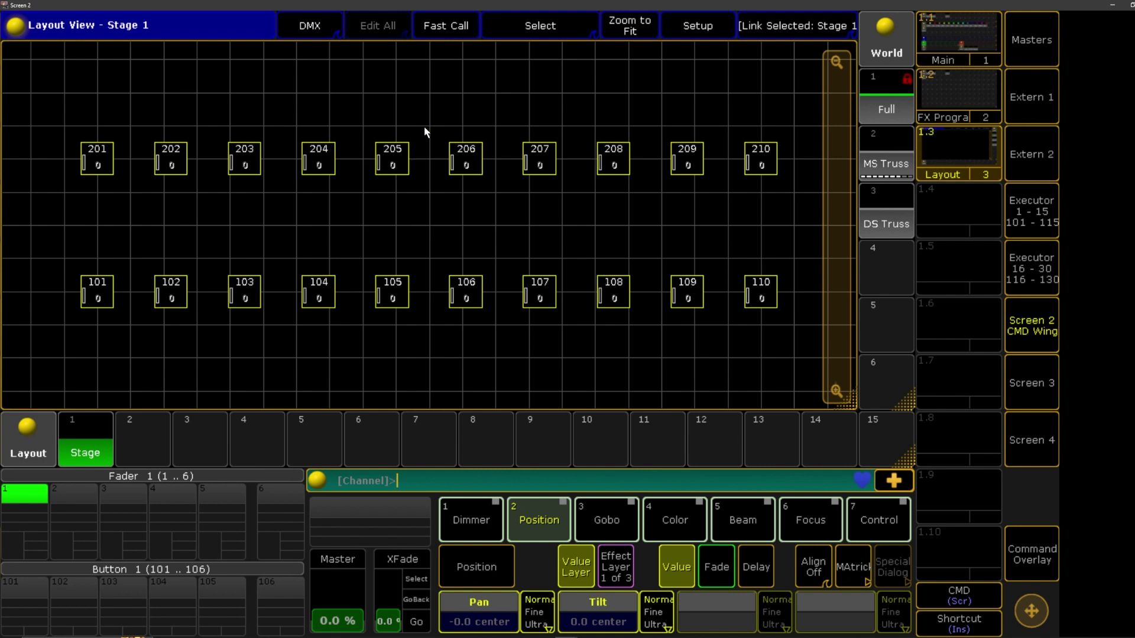
left_click(506, 156)
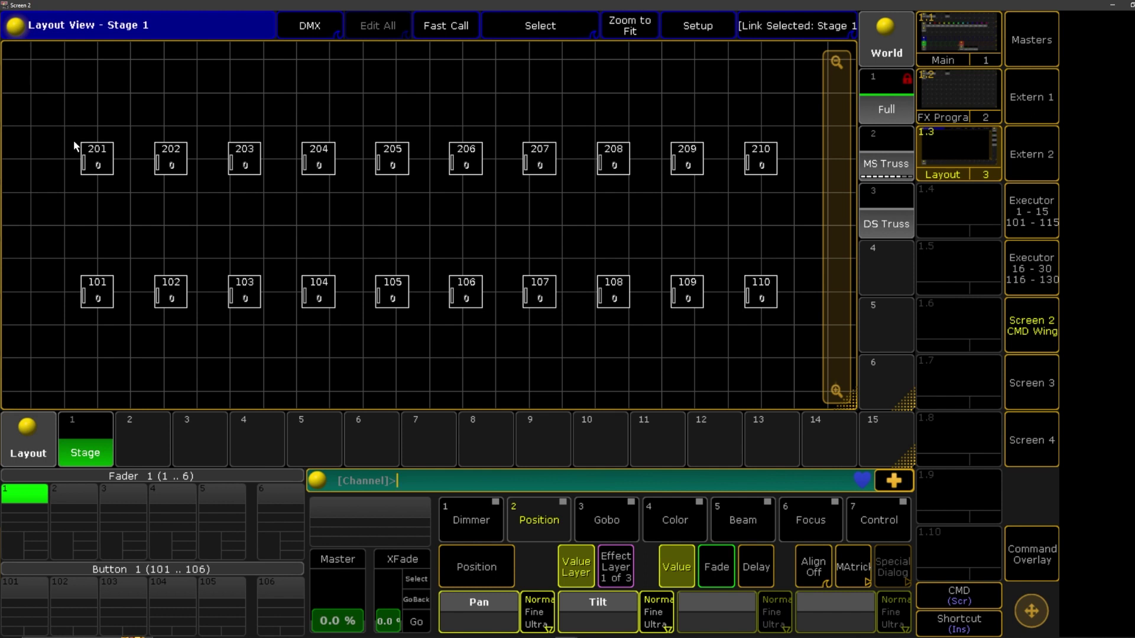
left_click_drag(54, 122, 86, 152)
left_click_drag(193, 175, 428, 189)
left_click_drag(431, 262, 56, 317)
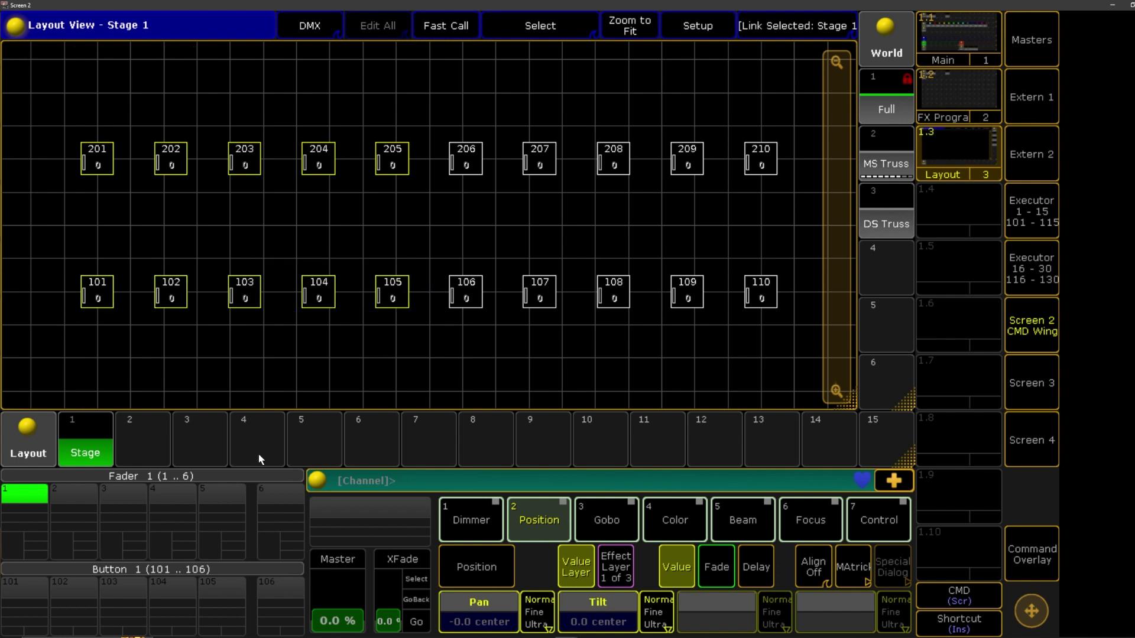
key("BackSpace")
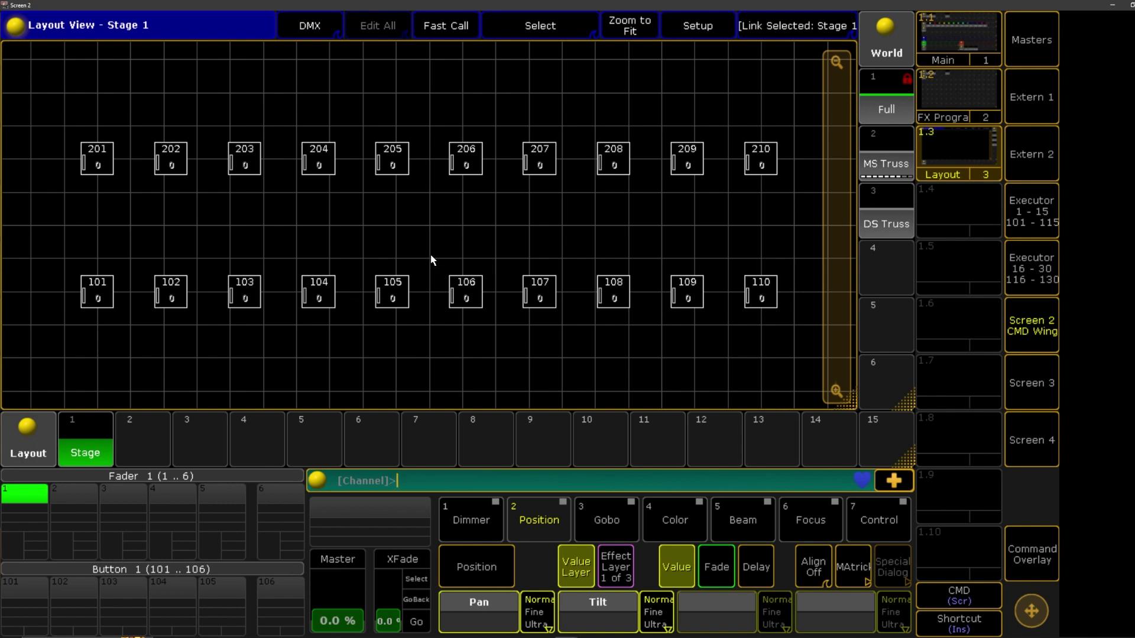
left_click_drag(428, 263, 50, 326)
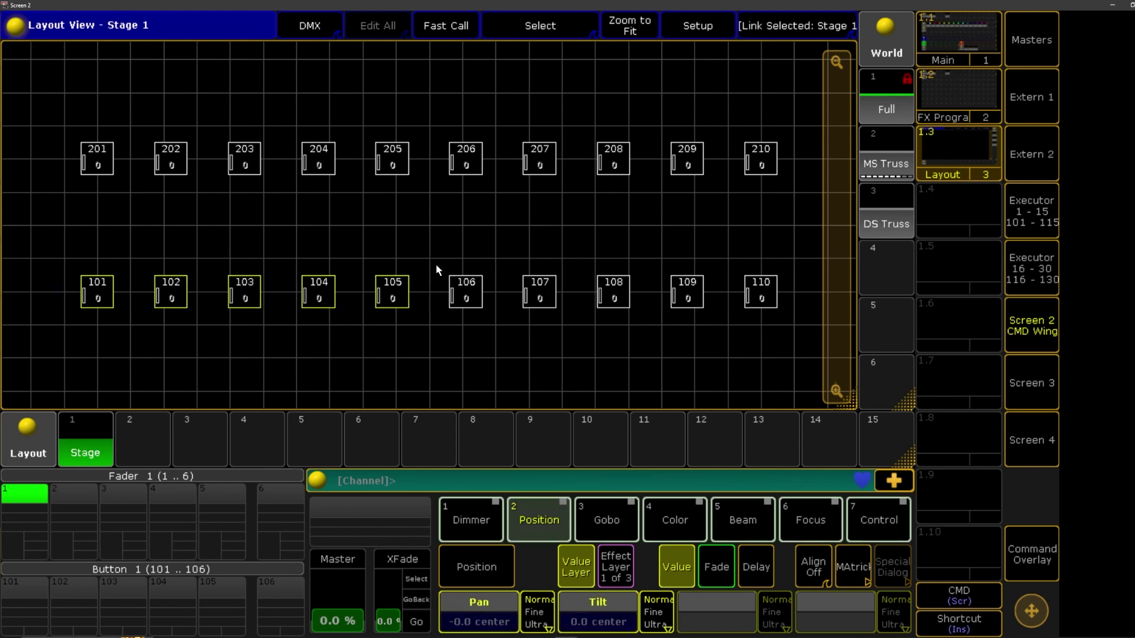
left_click_drag(432, 267, 795, 331)
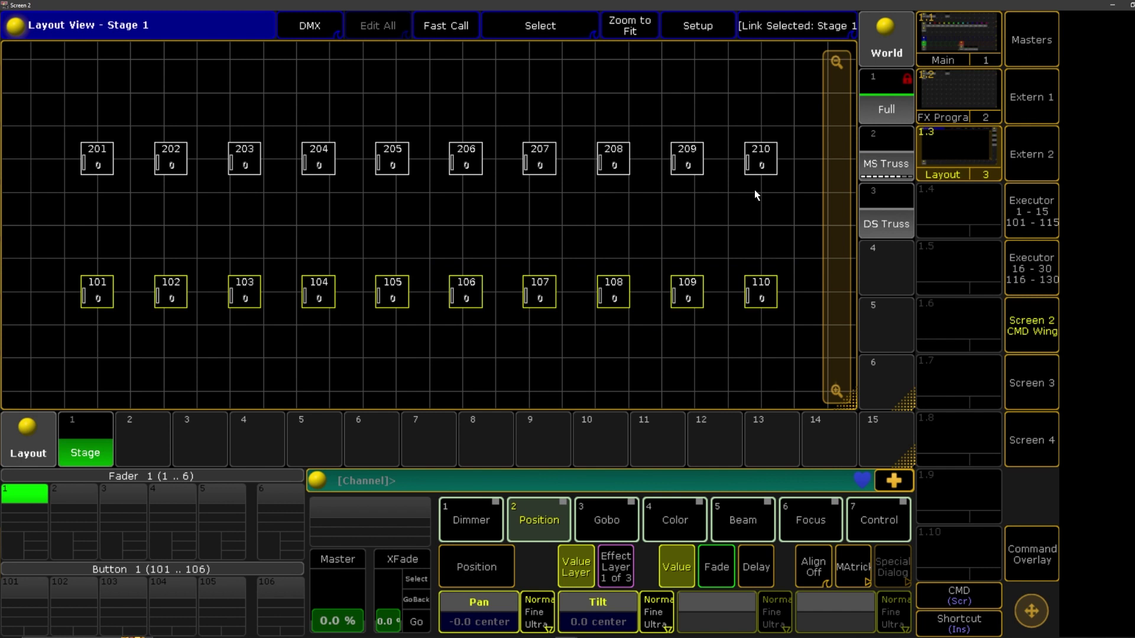
left_click(731, 254)
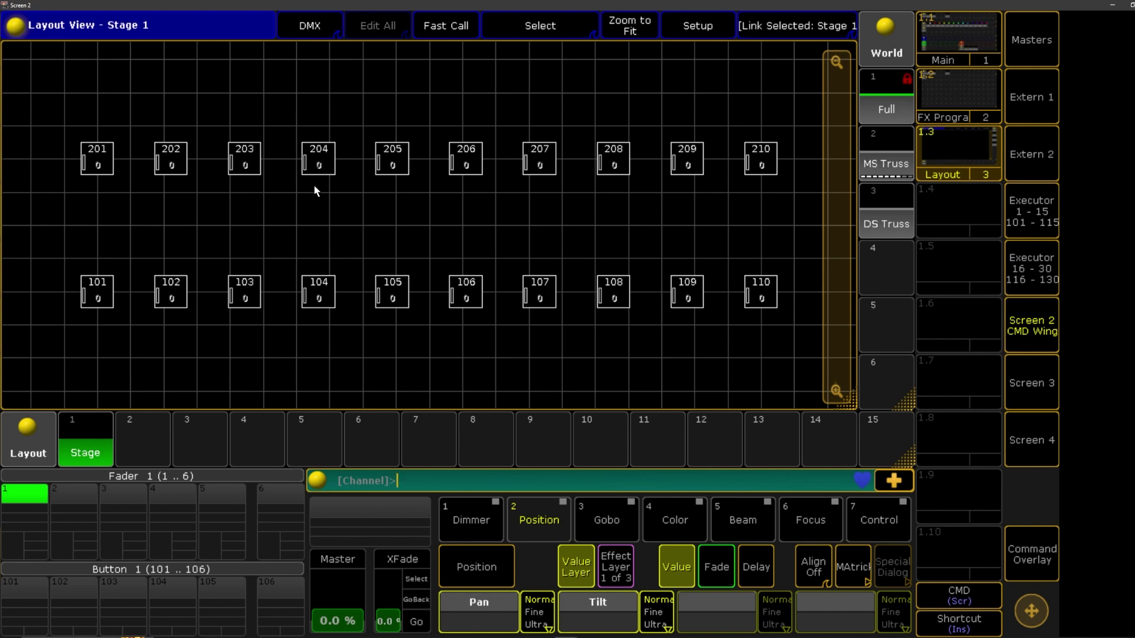
left_click_drag(53, 122, 420, 205)
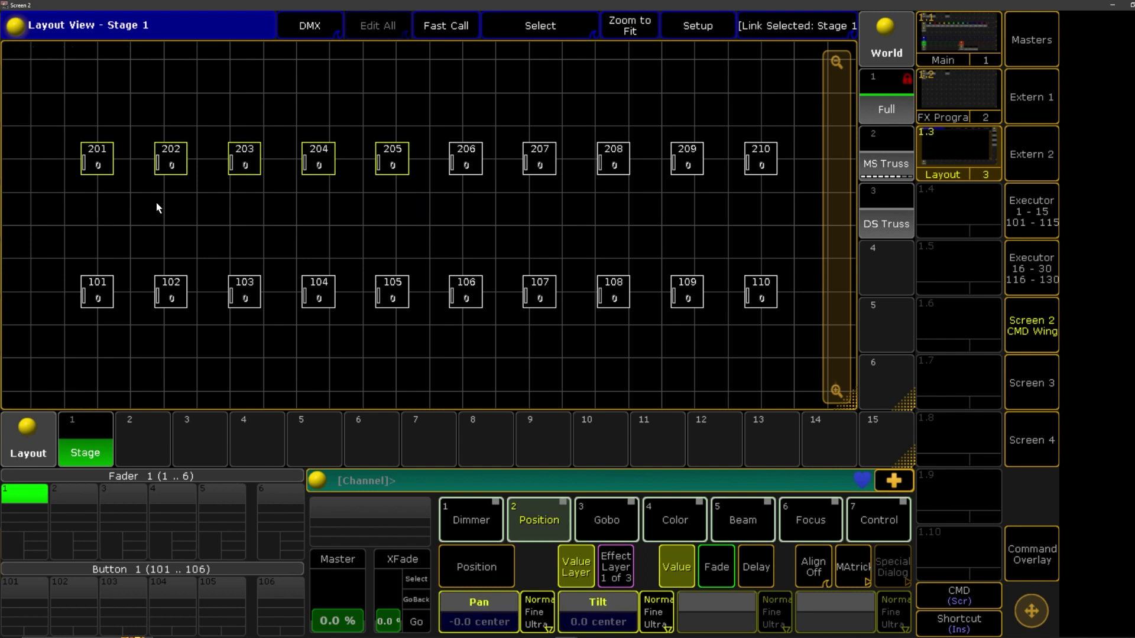
left_click_drag(59, 259, 805, 331)
left_click_drag(436, 126, 806, 192)
left_click(523, 226)
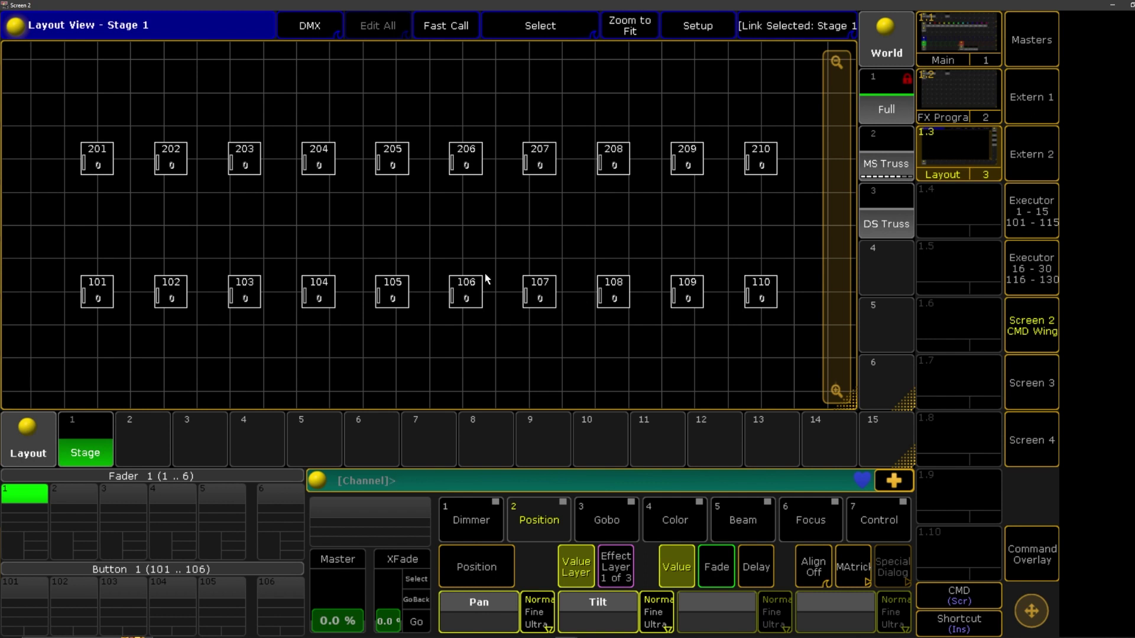
After clearing one full-grid trial, select fixtures 201–205 top to bottom and add 101–105.
left_click_drag(428, 123, 61, 191)
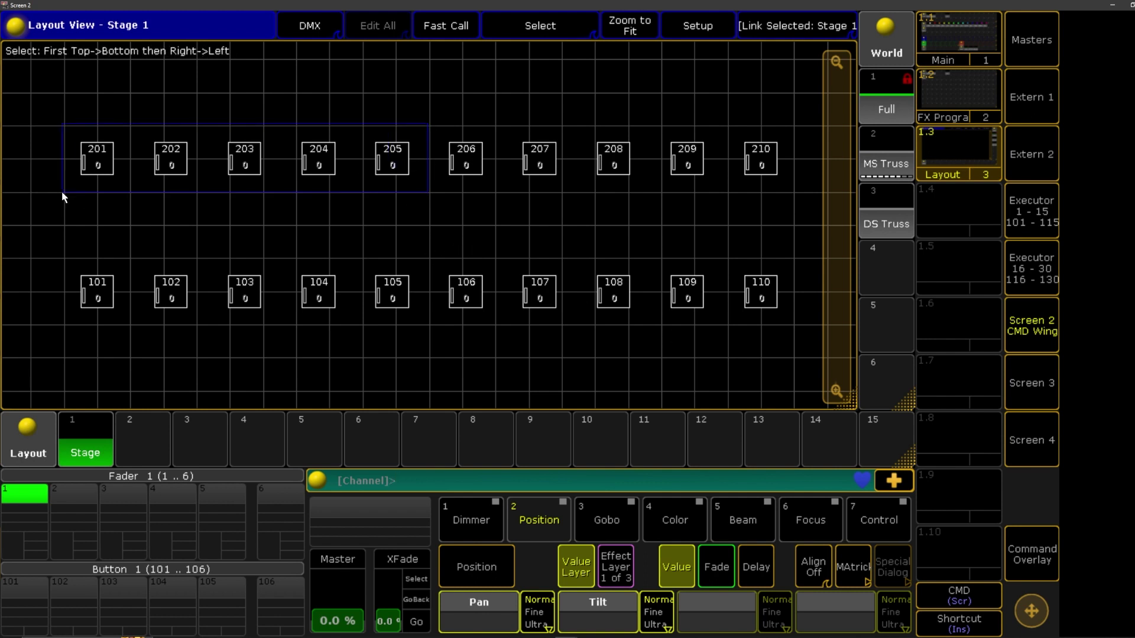
left_click_drag(112, 221, 836, 322)
left_click_drag(803, 239, 416, 126)
left_click(494, 201)
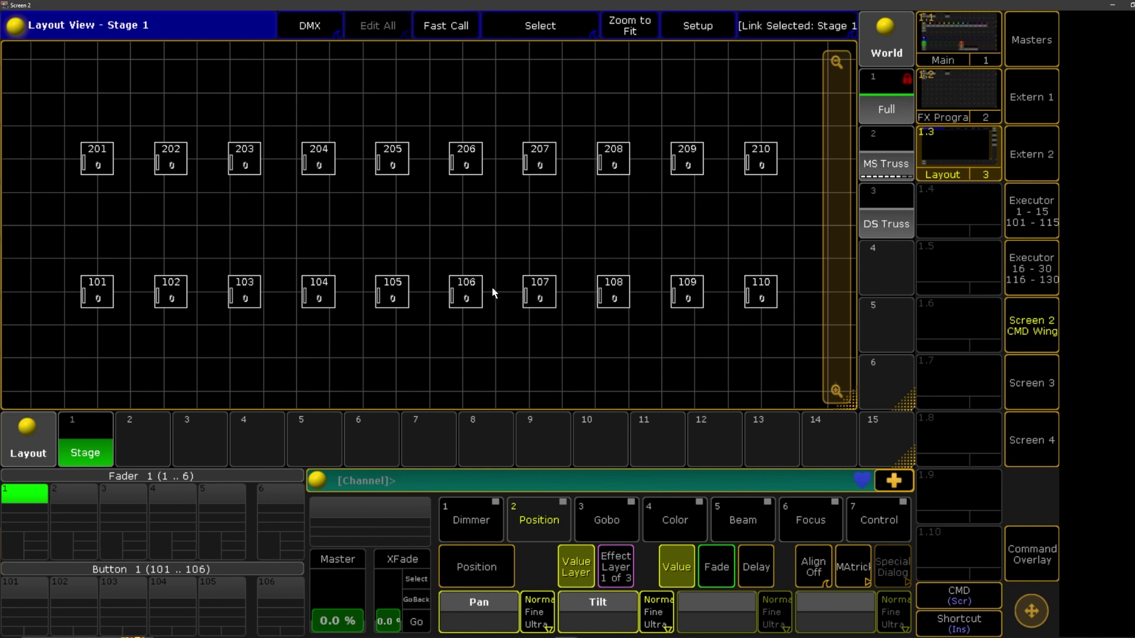
left_click_drag(63, 122, 61, 342)
left_click_drag(425, 259, 450, 296)
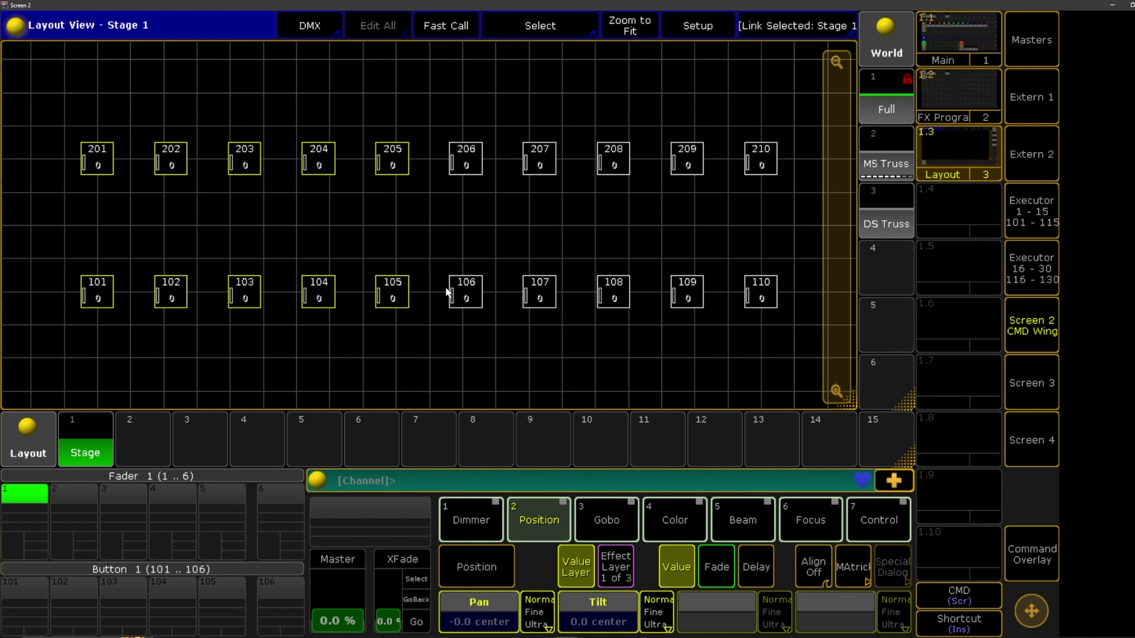